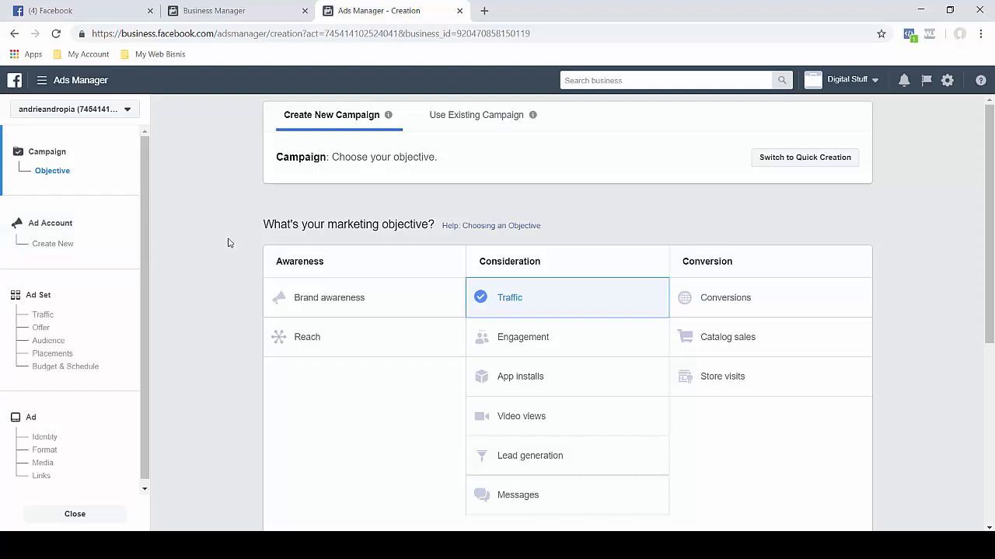
- Examine the Awareness, Consideration and Conversion categories of marketing objectives, including the details for Brand awareness and Reach
scroll(225, 236, down, 1)
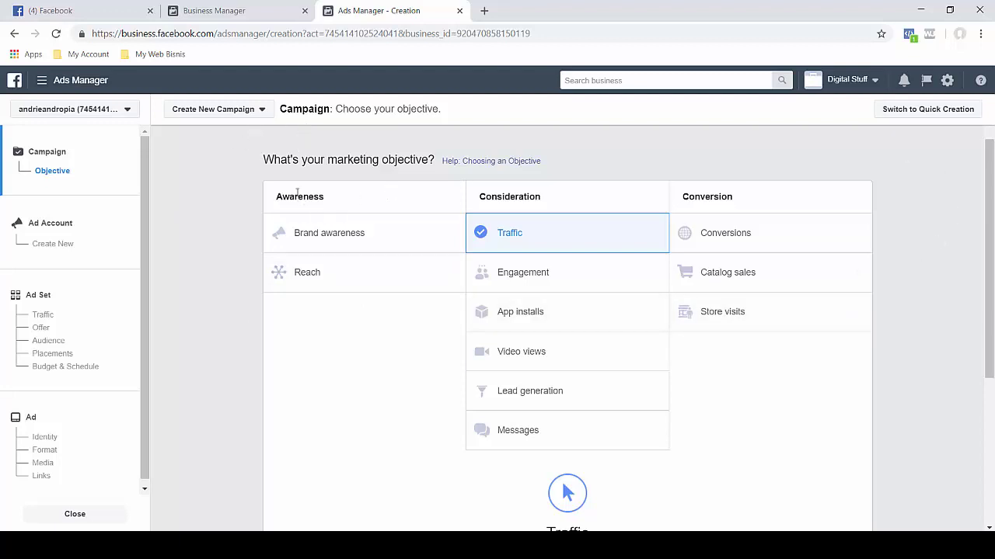
drag(277, 196, 340, 196)
drag(478, 197, 599, 200)
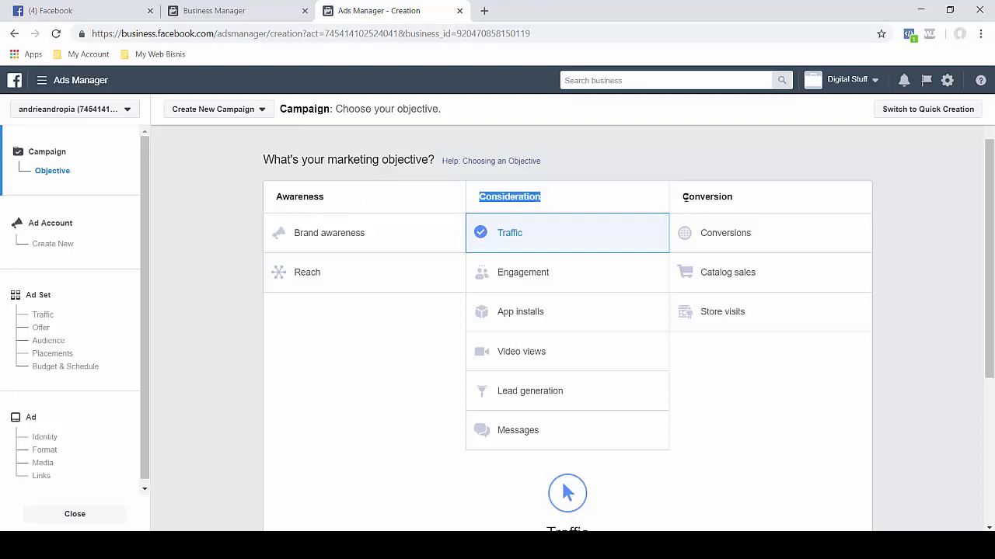
drag(683, 196, 785, 205)
click(933, 257)
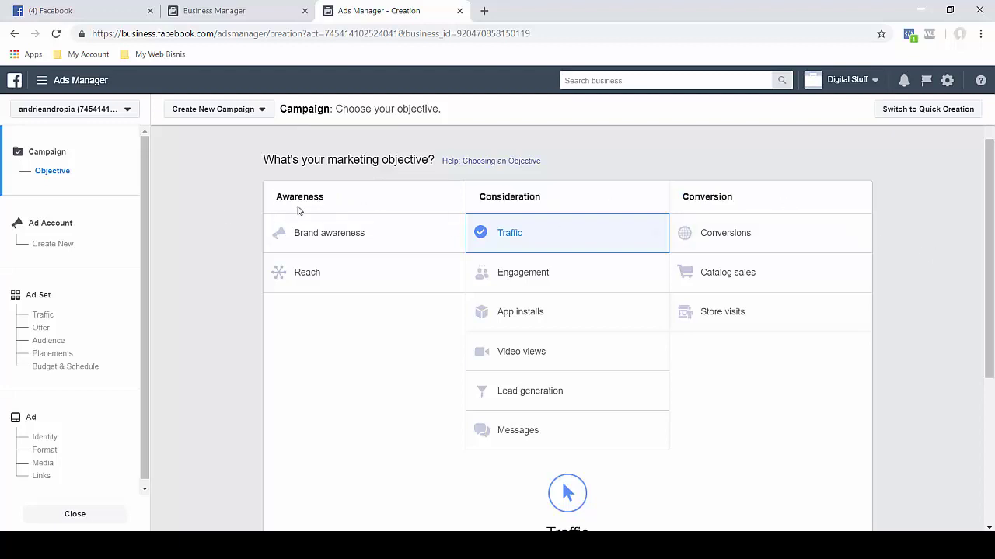
drag(278, 199, 344, 204)
click(208, 226)
double_click(496, 196)
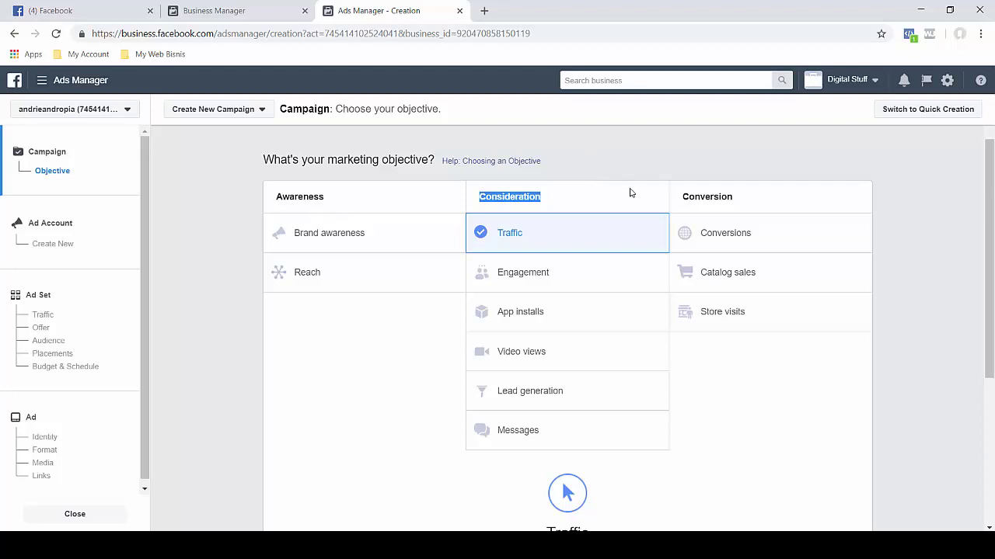
drag(684, 197, 753, 202)
click(728, 142)
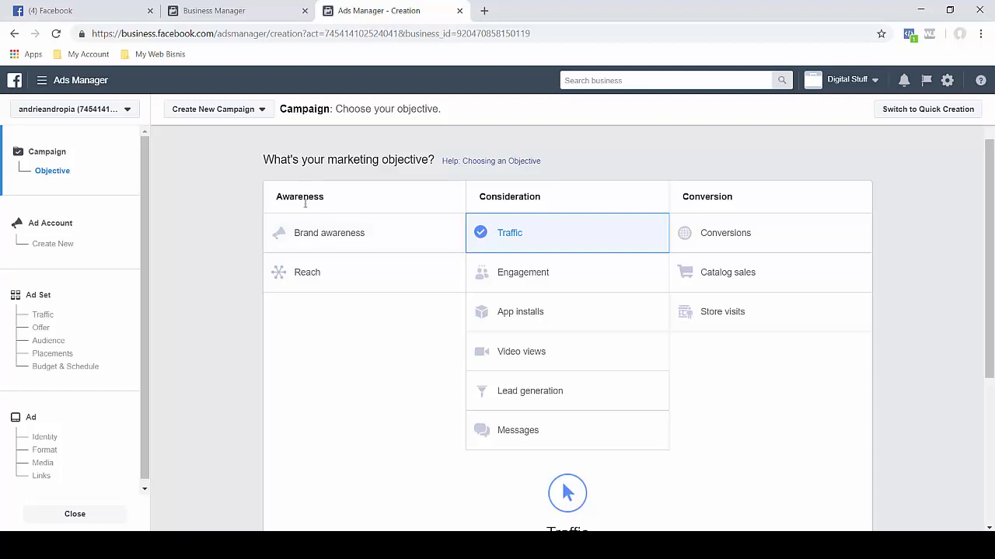
drag(283, 201, 330, 202)
click(230, 216)
double_click(279, 199)
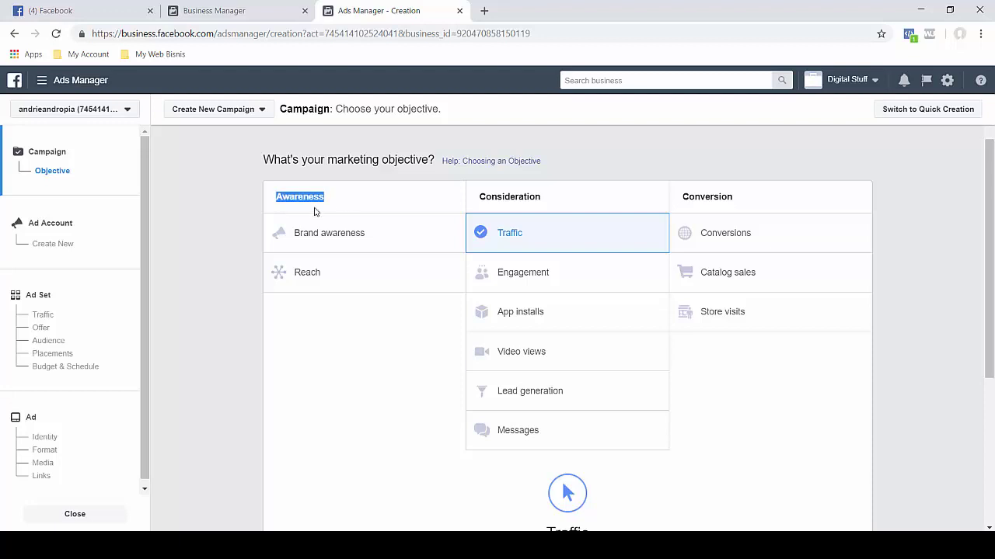
click(242, 230)
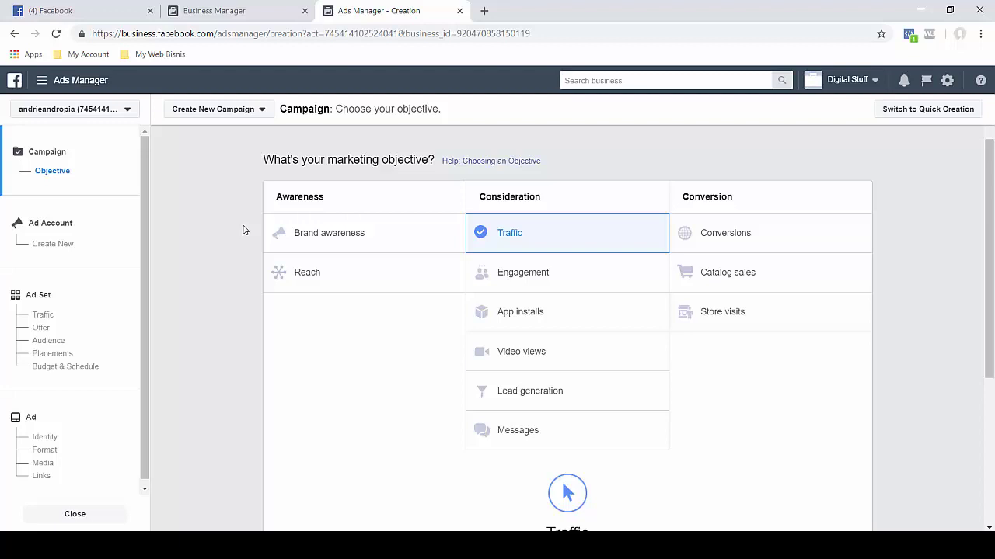
mouse_move(453, 235)
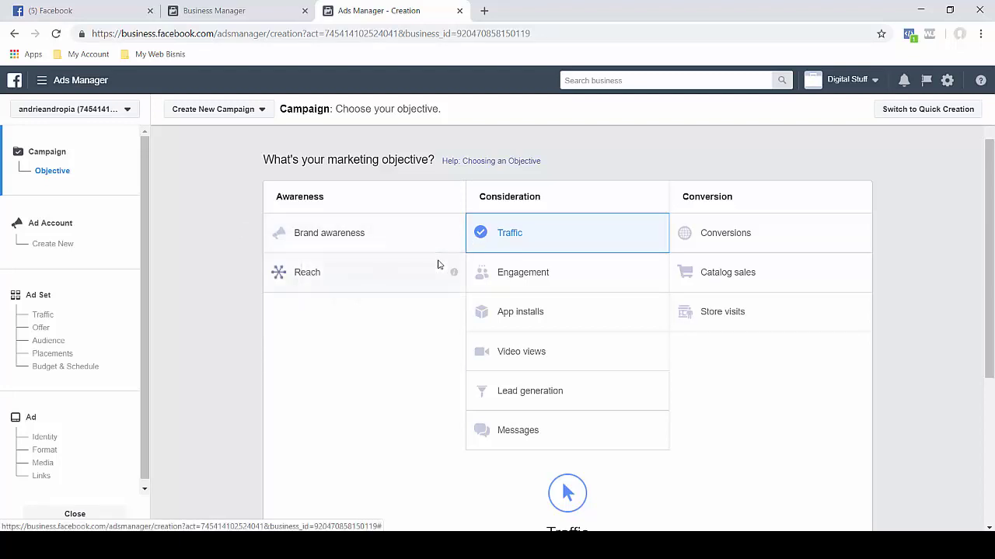
mouse_move(454, 275)
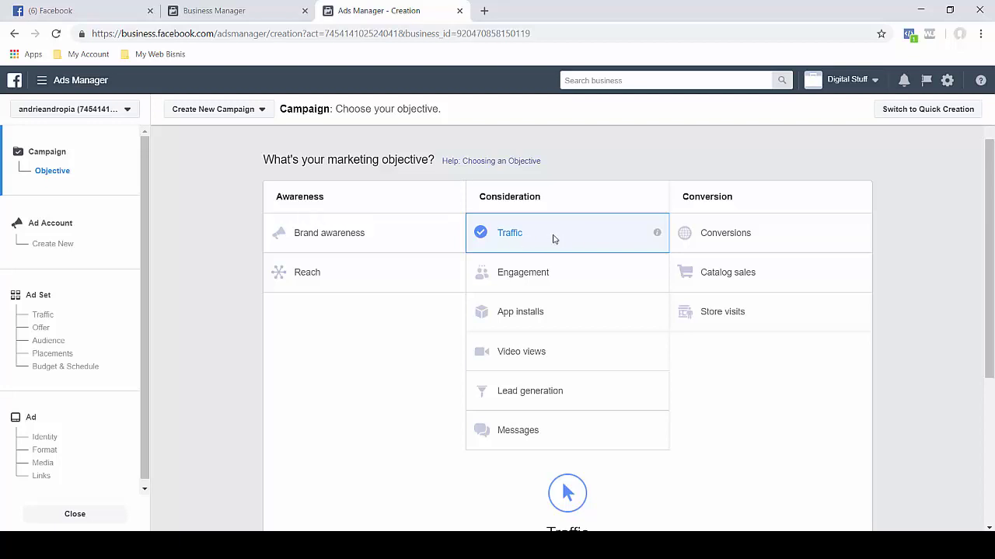
- Select the Engagement objective under Consideration and review its description
click(579, 271)
scroll(564, 182, down, 2)
scroll(568, 232, up, 1)
scroll(568, 232, up, 1)
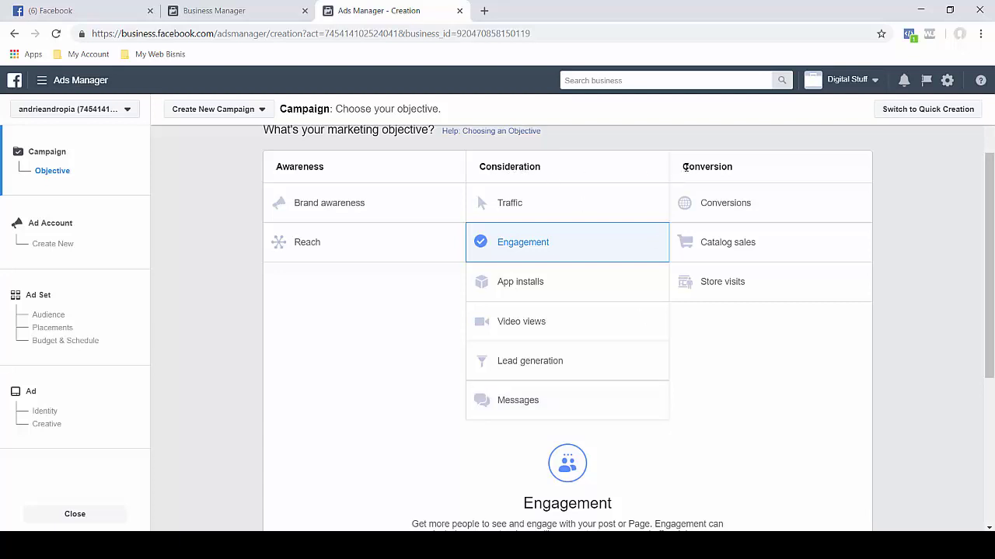
- Select Conversions as the campaign's marketing objective and review its description
drag(683, 167, 737, 167)
click(943, 222)
scroll(901, 326, up, 1)
scroll(894, 307, down, 1)
click(794, 205)
scroll(777, 206, down, 2)
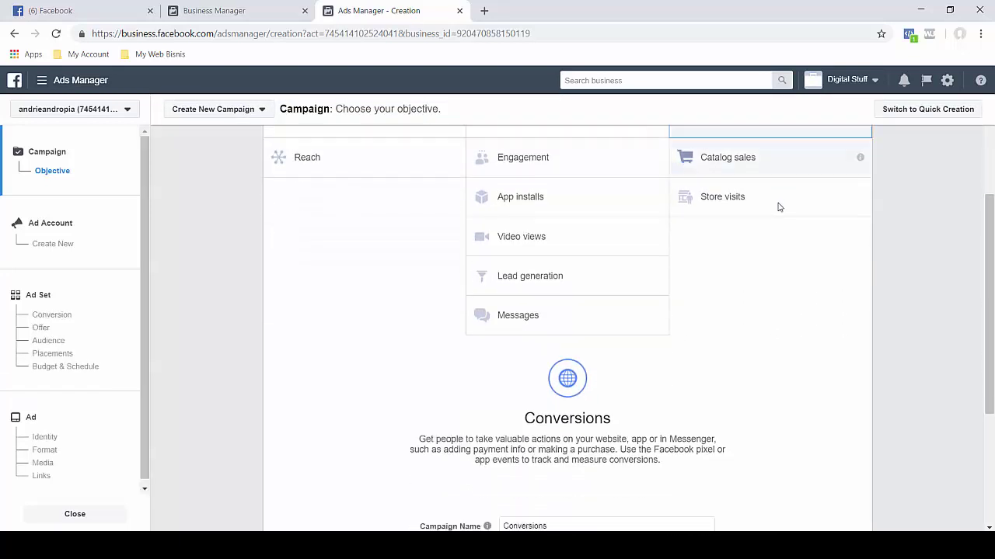
scroll(777, 226, up, 2)
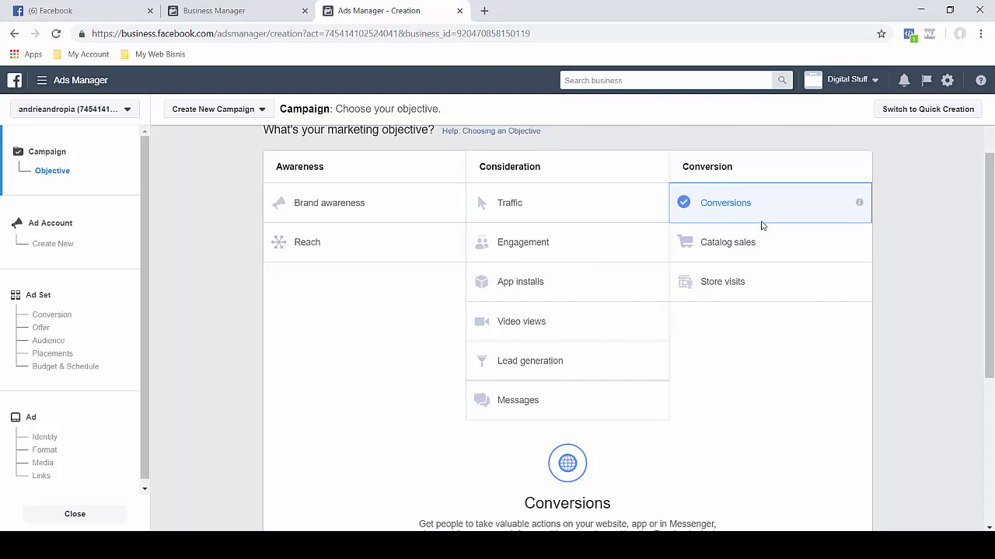
- Proceed from the Conversions campaign objective to the ad account setup
scroll(759, 224, down, 3)
scroll(751, 301, down, 1)
click(579, 423)
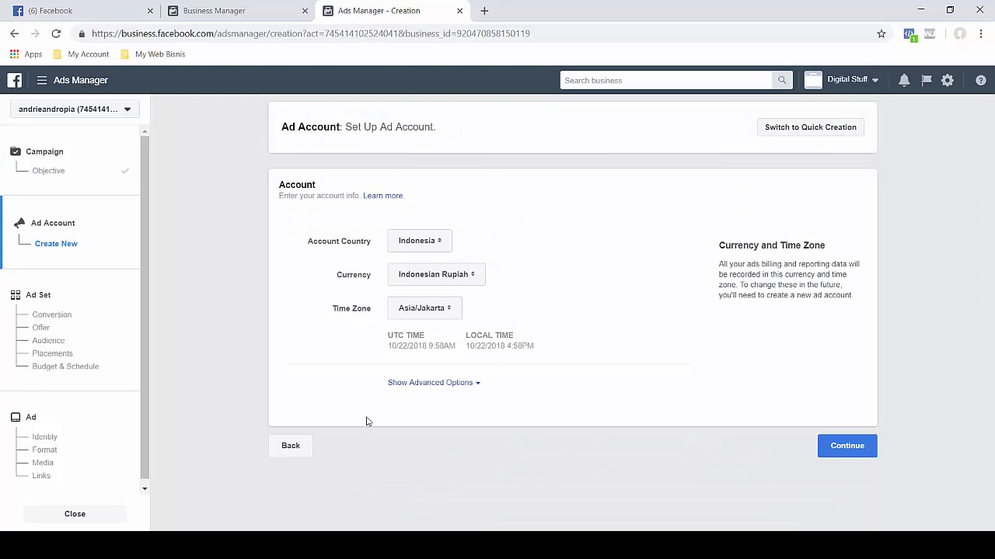
- Return to the campaign objective selection and examine the objectives in the Conversion category
click(68, 172)
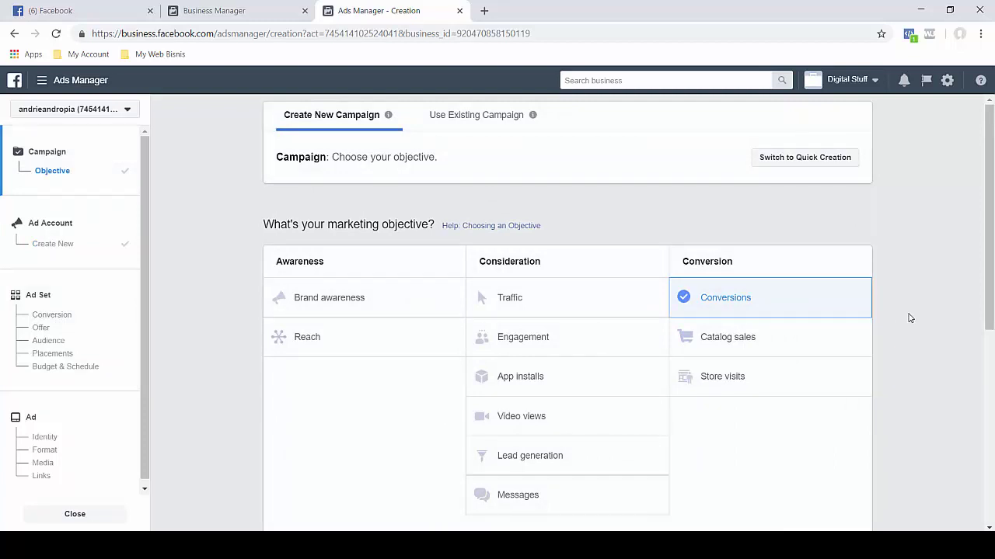
scroll(840, 249, down, 2)
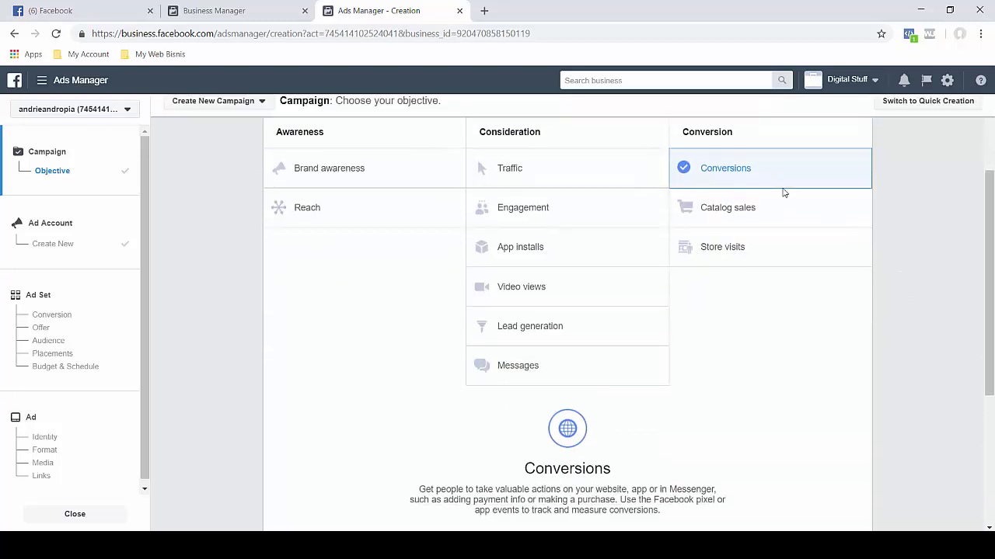
scroll(734, 206, up, 1)
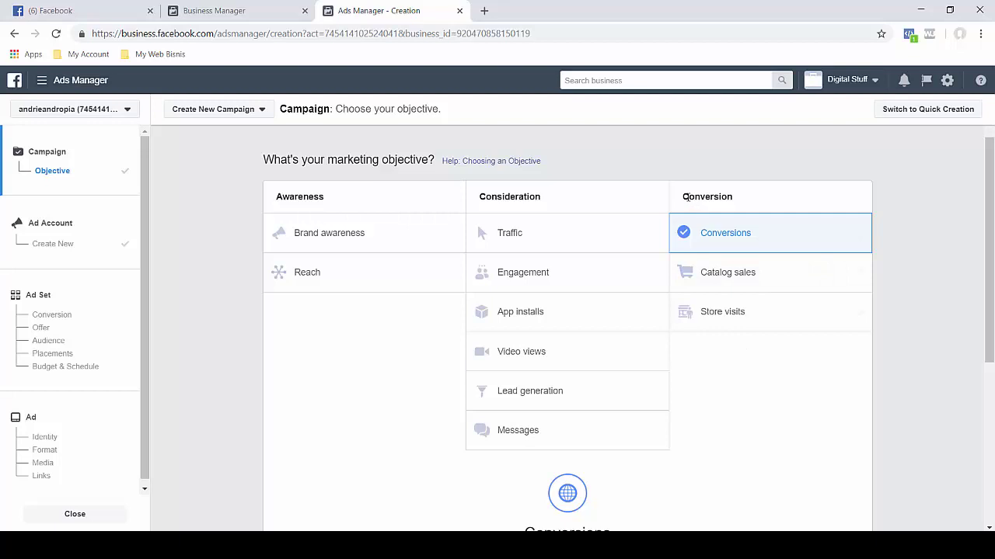
drag(683, 196, 747, 203)
click(928, 273)
scroll(775, 389, down, 1)
scroll(775, 388, up, 1)
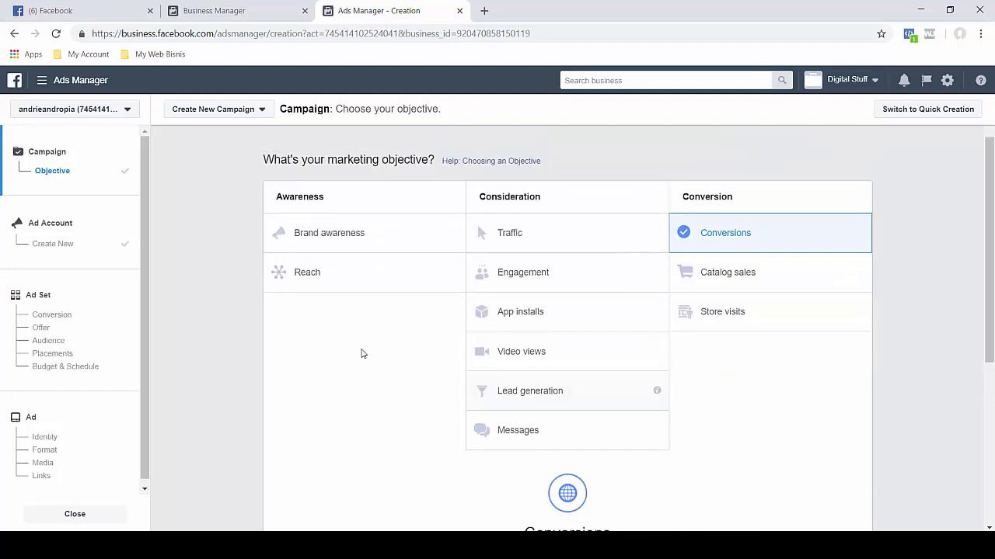